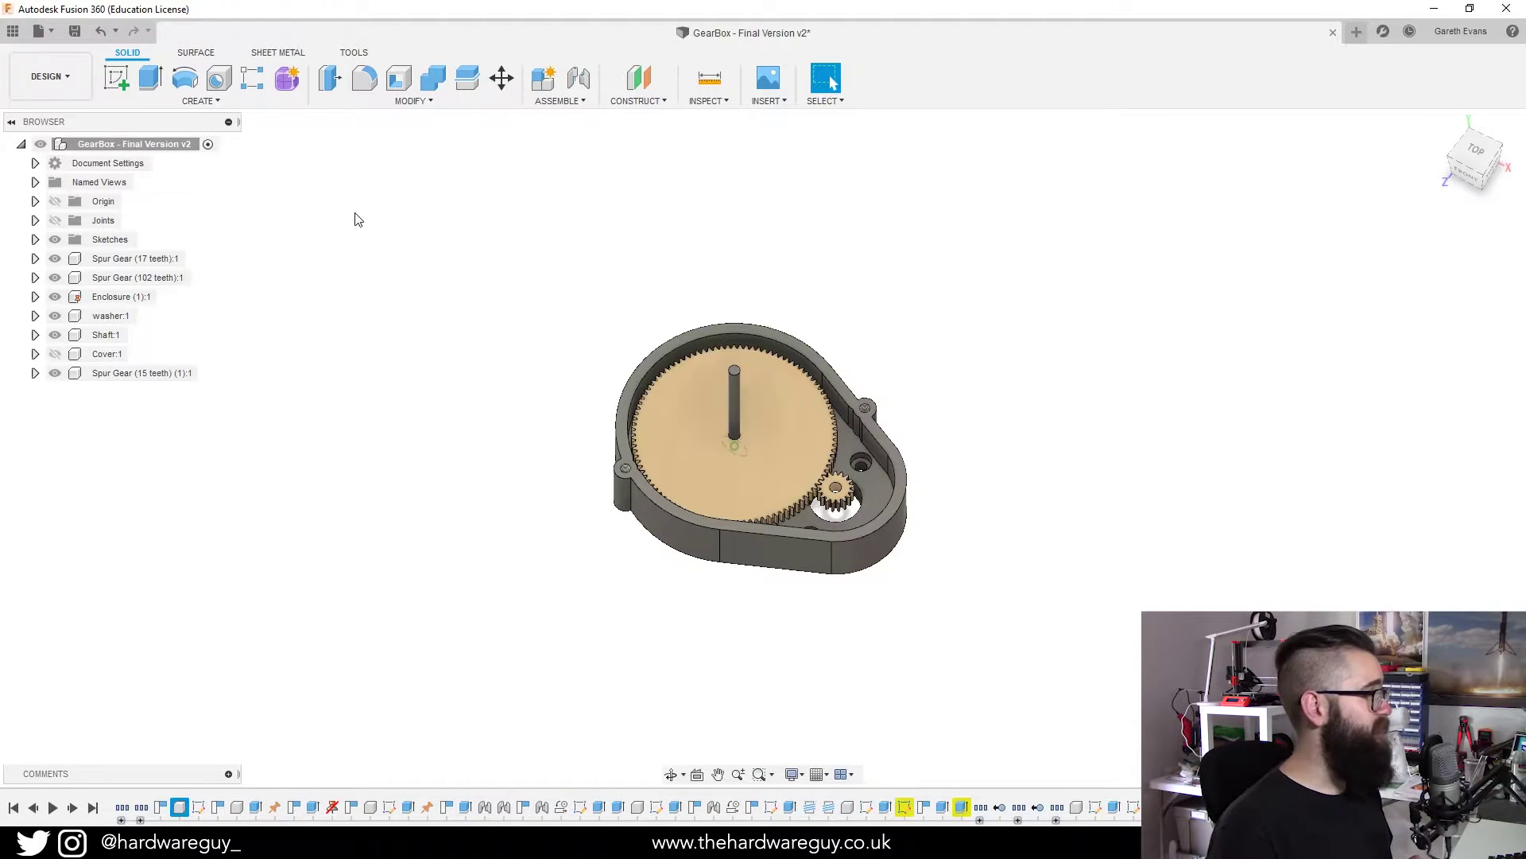
- Show Cover:1 and orbit the gearbox, then hide it again to view the gears from above
left_click(54, 355)
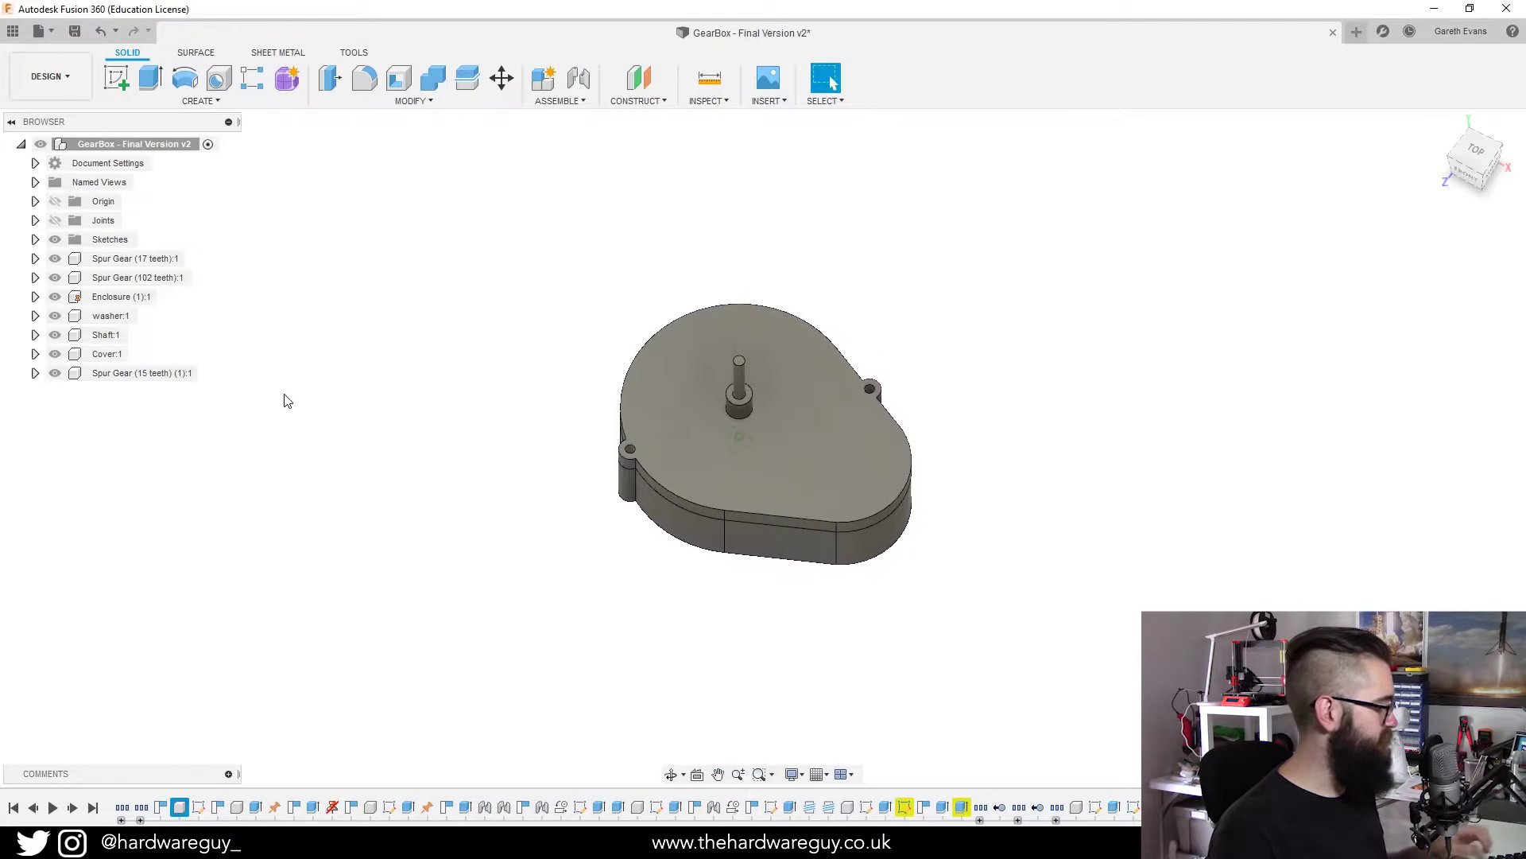
middle_click_drag(288, 401, 303, 344, "shift")
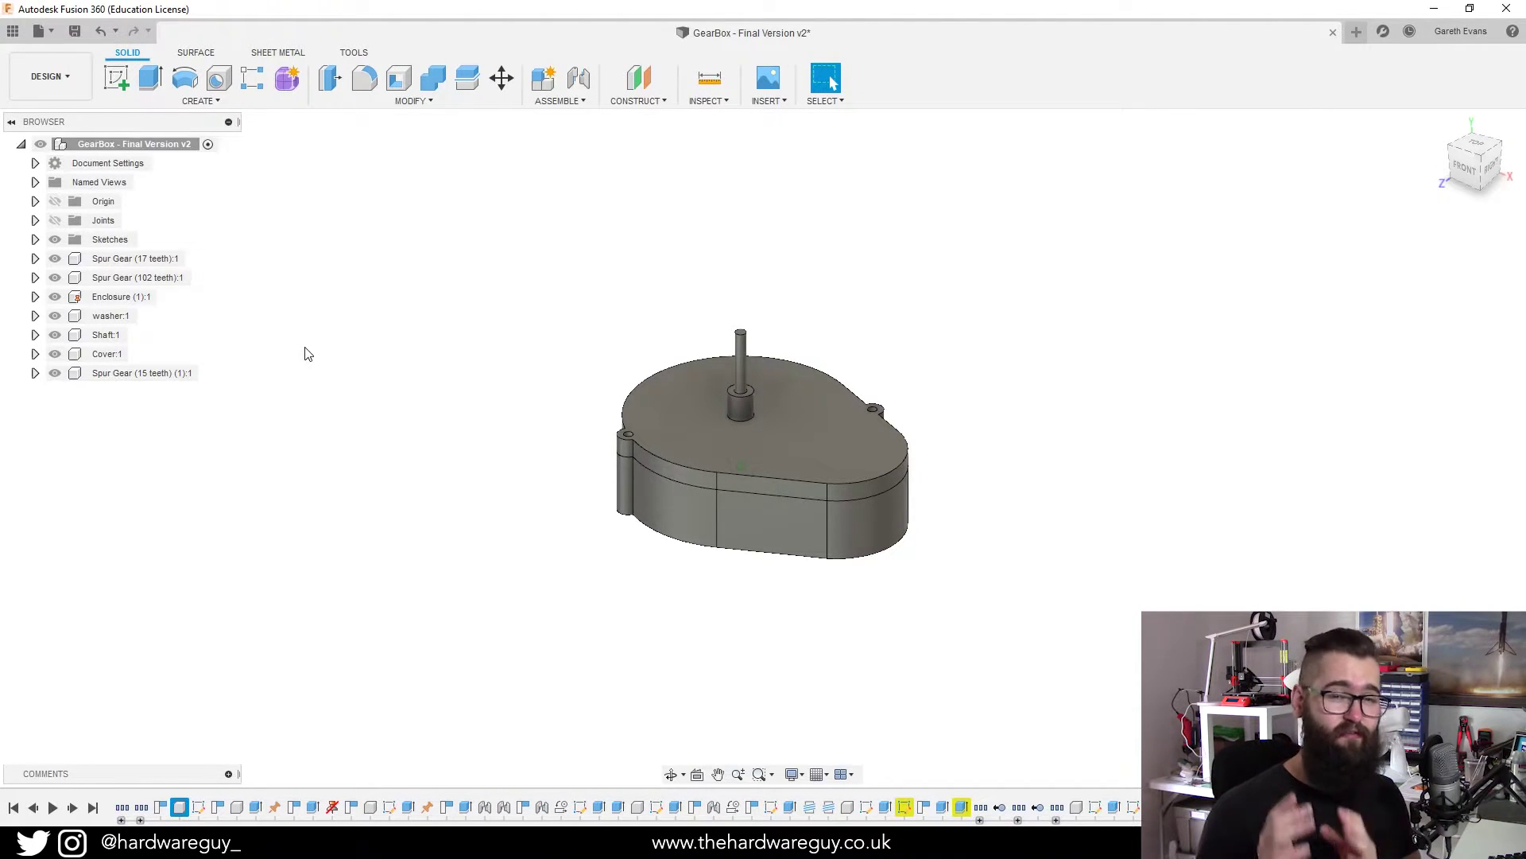
left_click(55, 354)
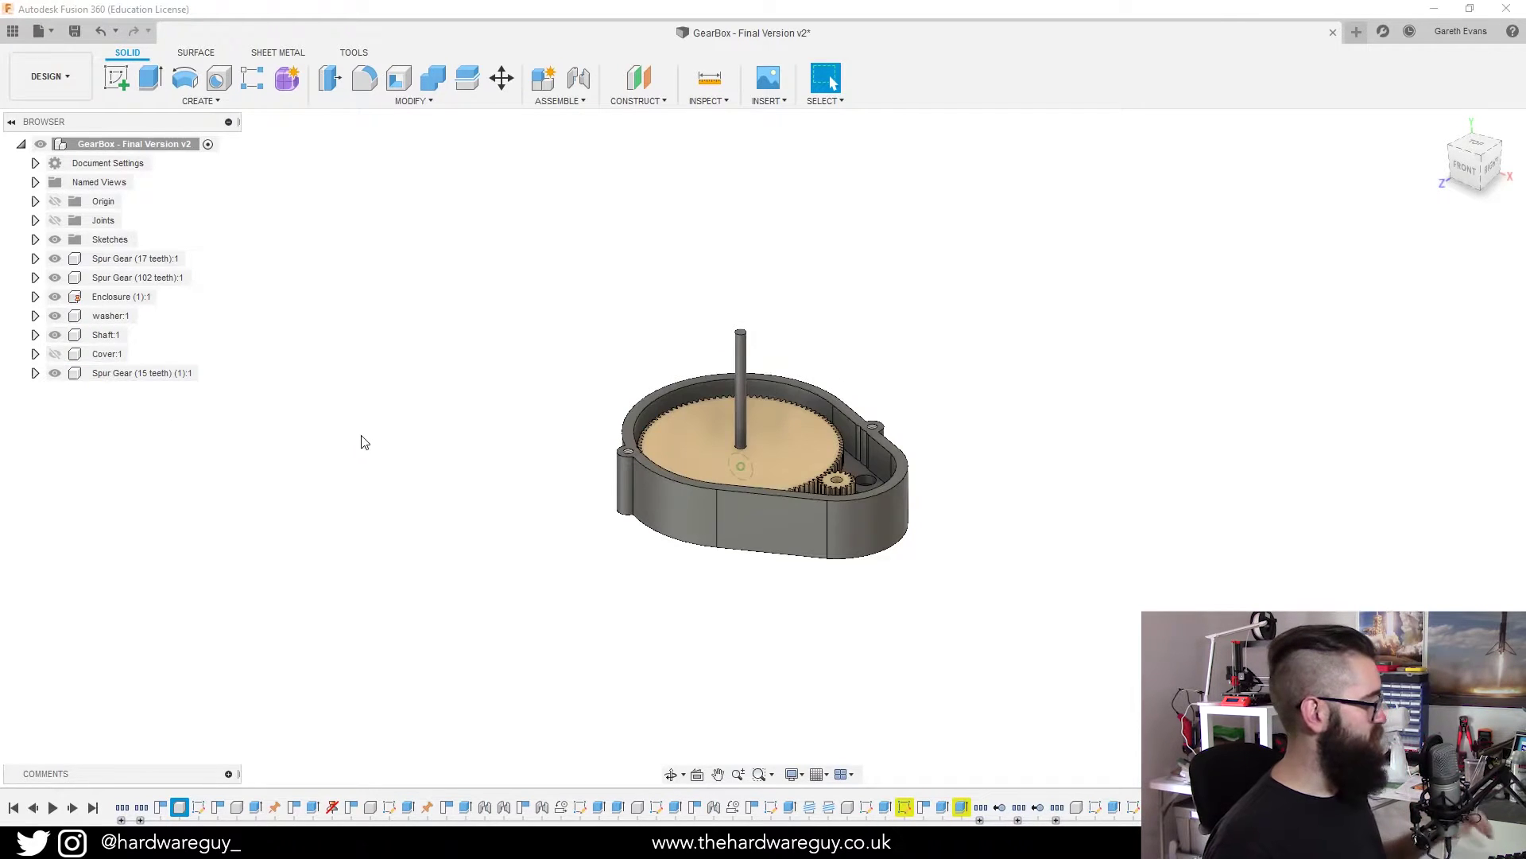
left_click_drag(356, 403, 355, 450)
key("Escape")
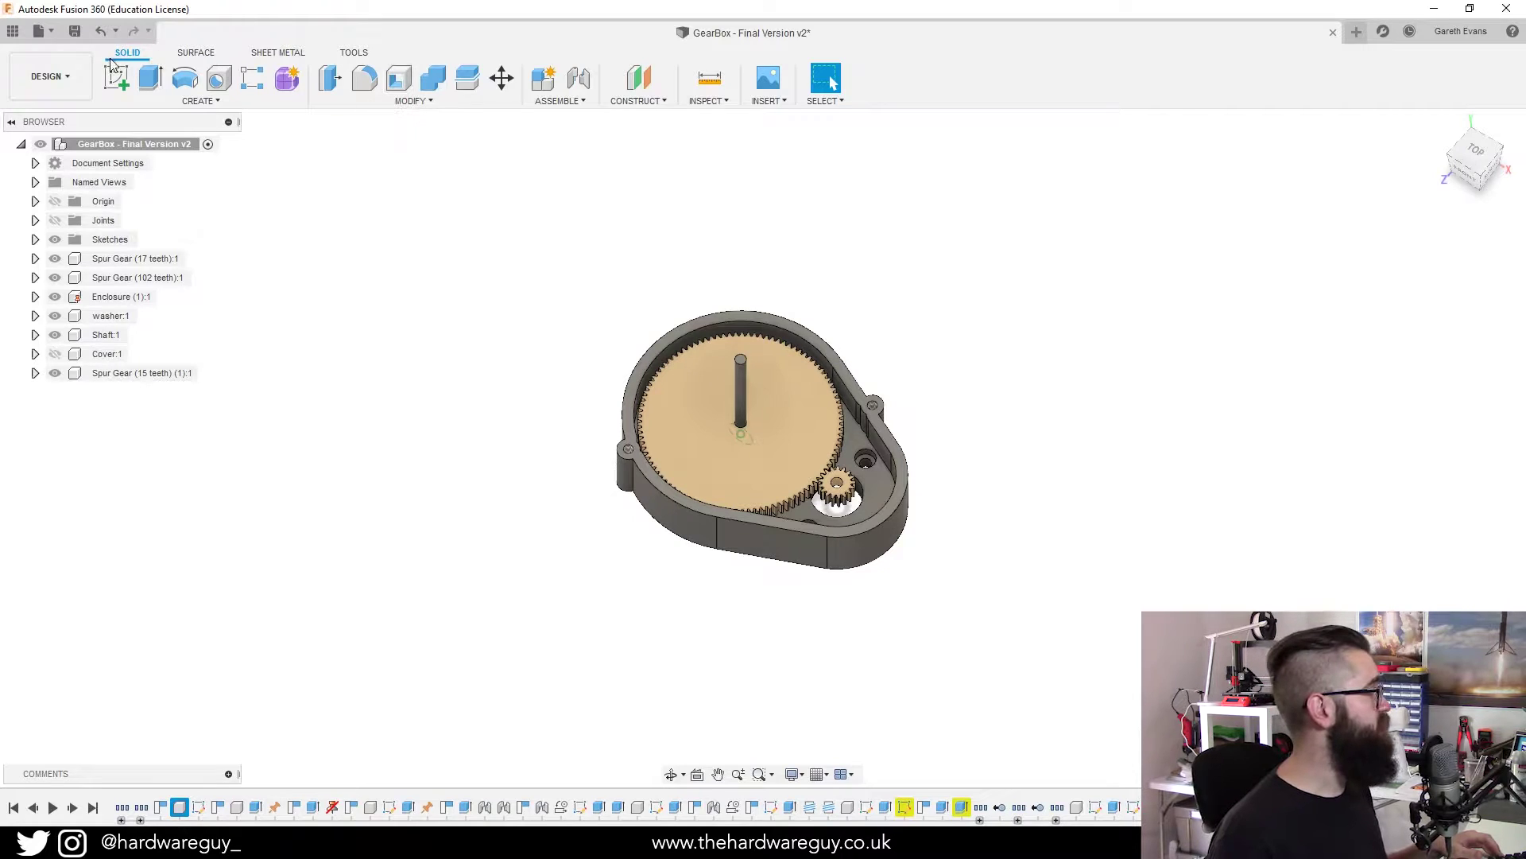
- Open the 3D Print dialog from the Make panel on the Tools tab
left_click(356, 53)
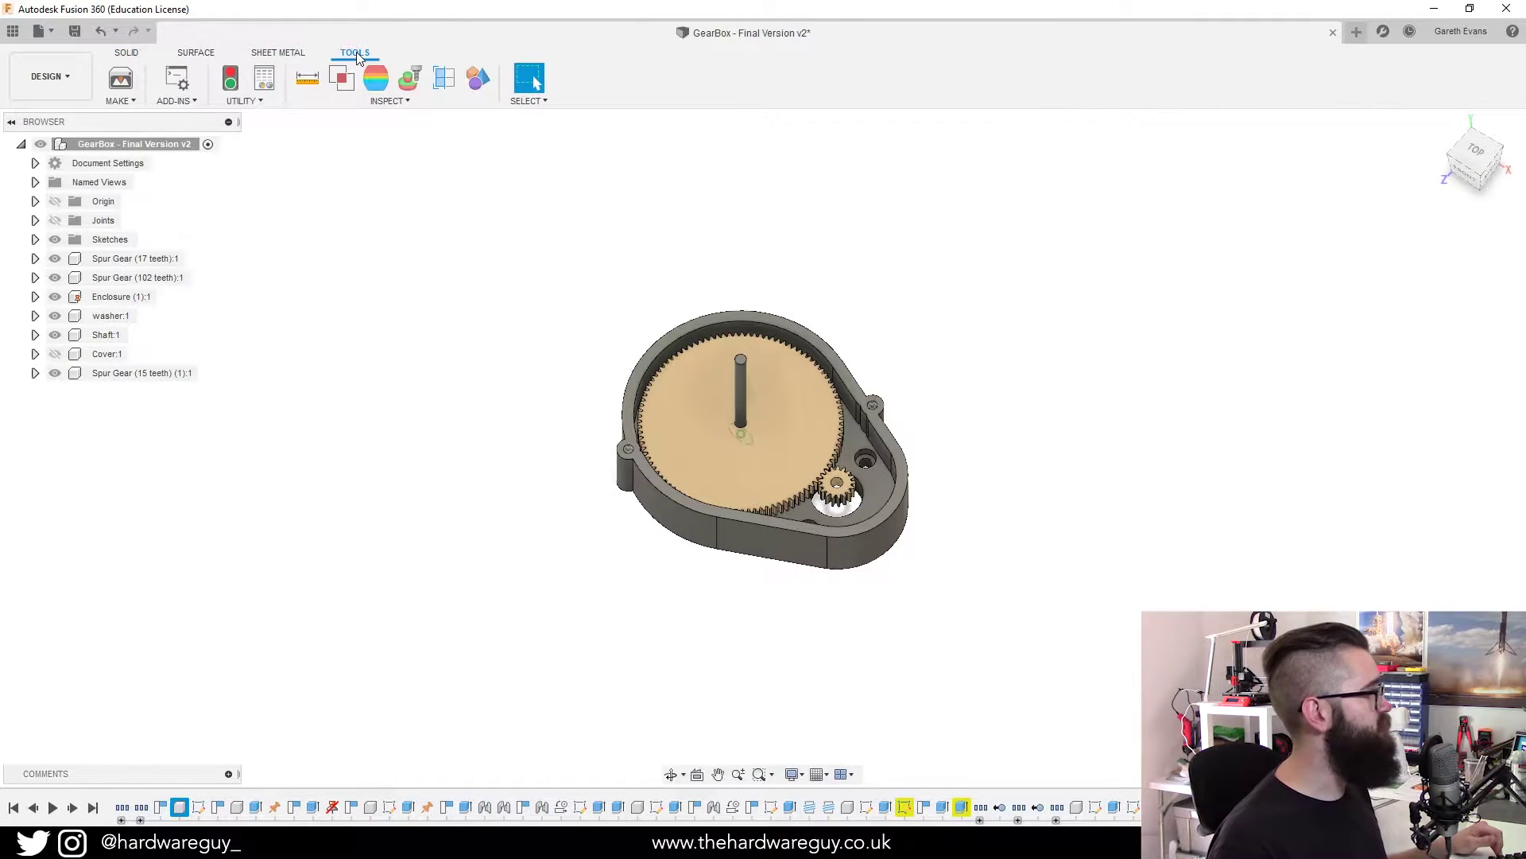
left_click(130, 80)
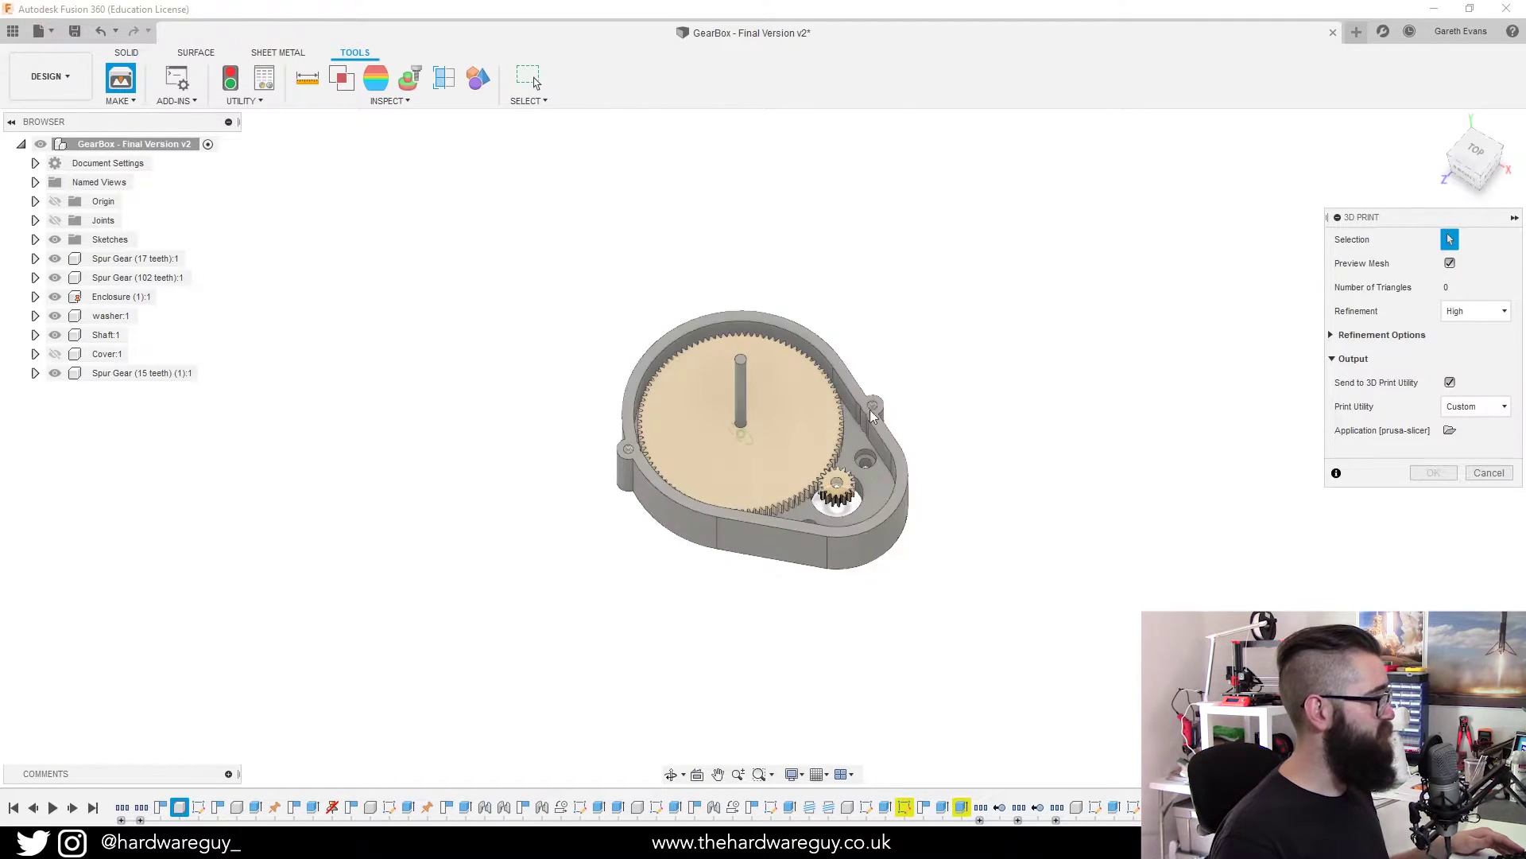
- Select the Enclosure (1):1 body, meshed at 3922 triangles, and keep Custom as the print utility
left_click(103, 298)
scroll(827, 470, "up", 5)
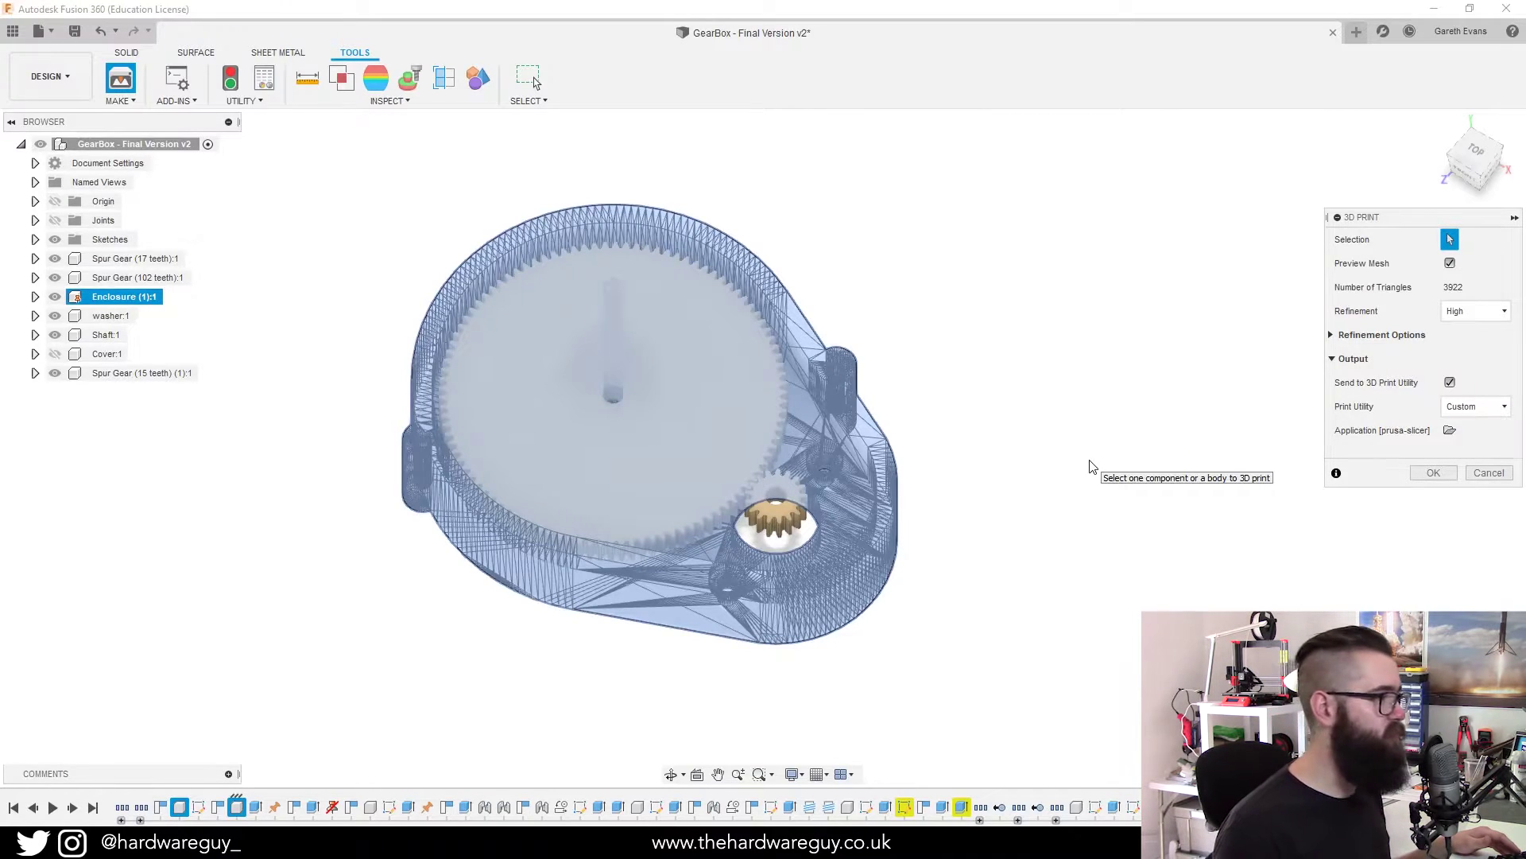
scroll(1089, 469, "down", 1)
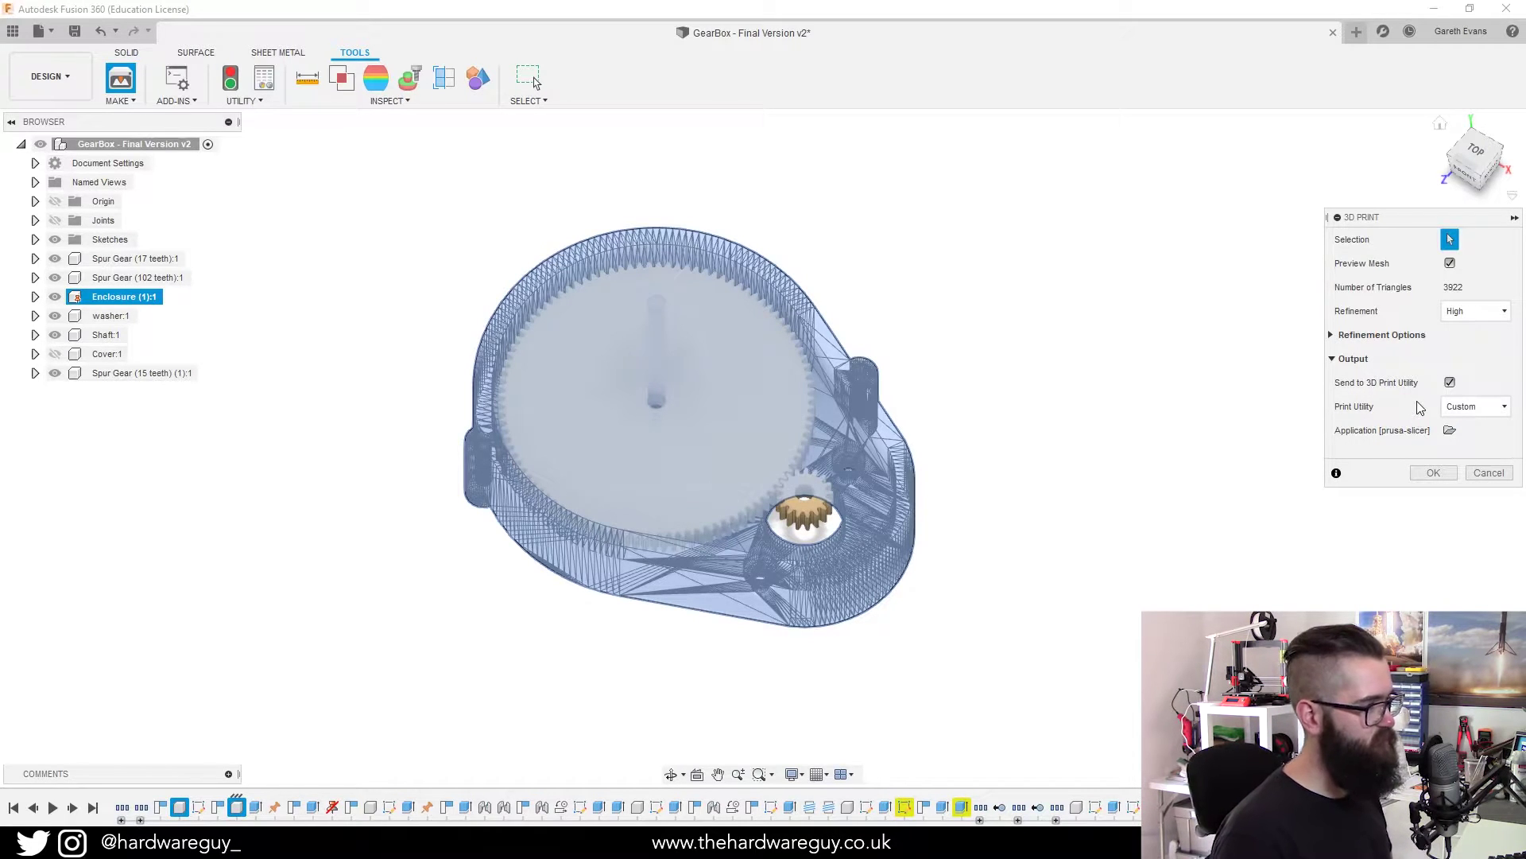
left_click(1501, 410)
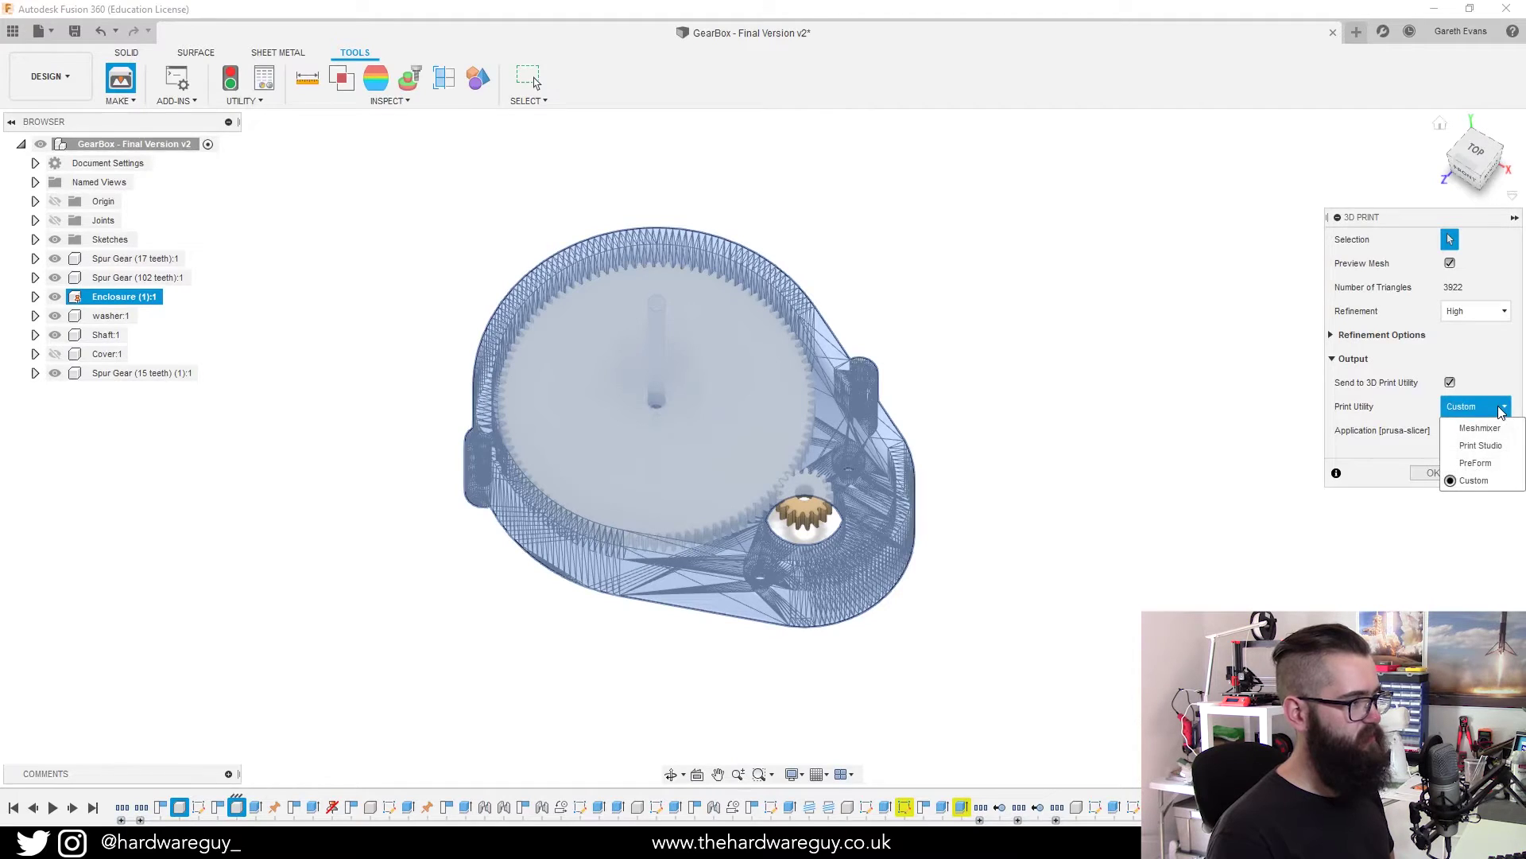
left_click(1484, 482)
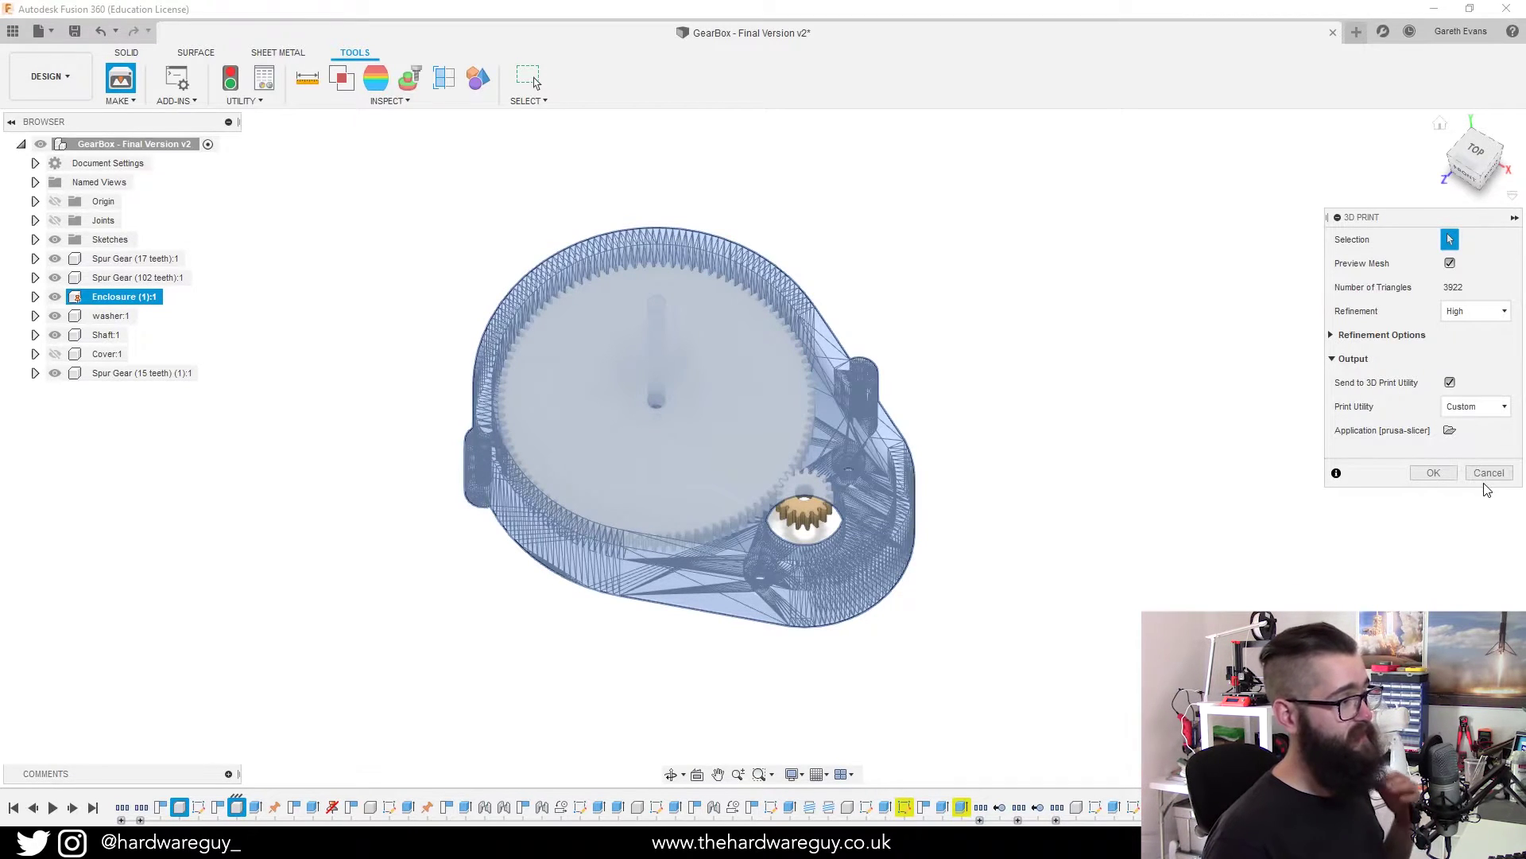
- Set the application to prusa-slicer.exe in C:\Program Files\Prusa3D\PrusaSlicer
left_click(1450, 433)
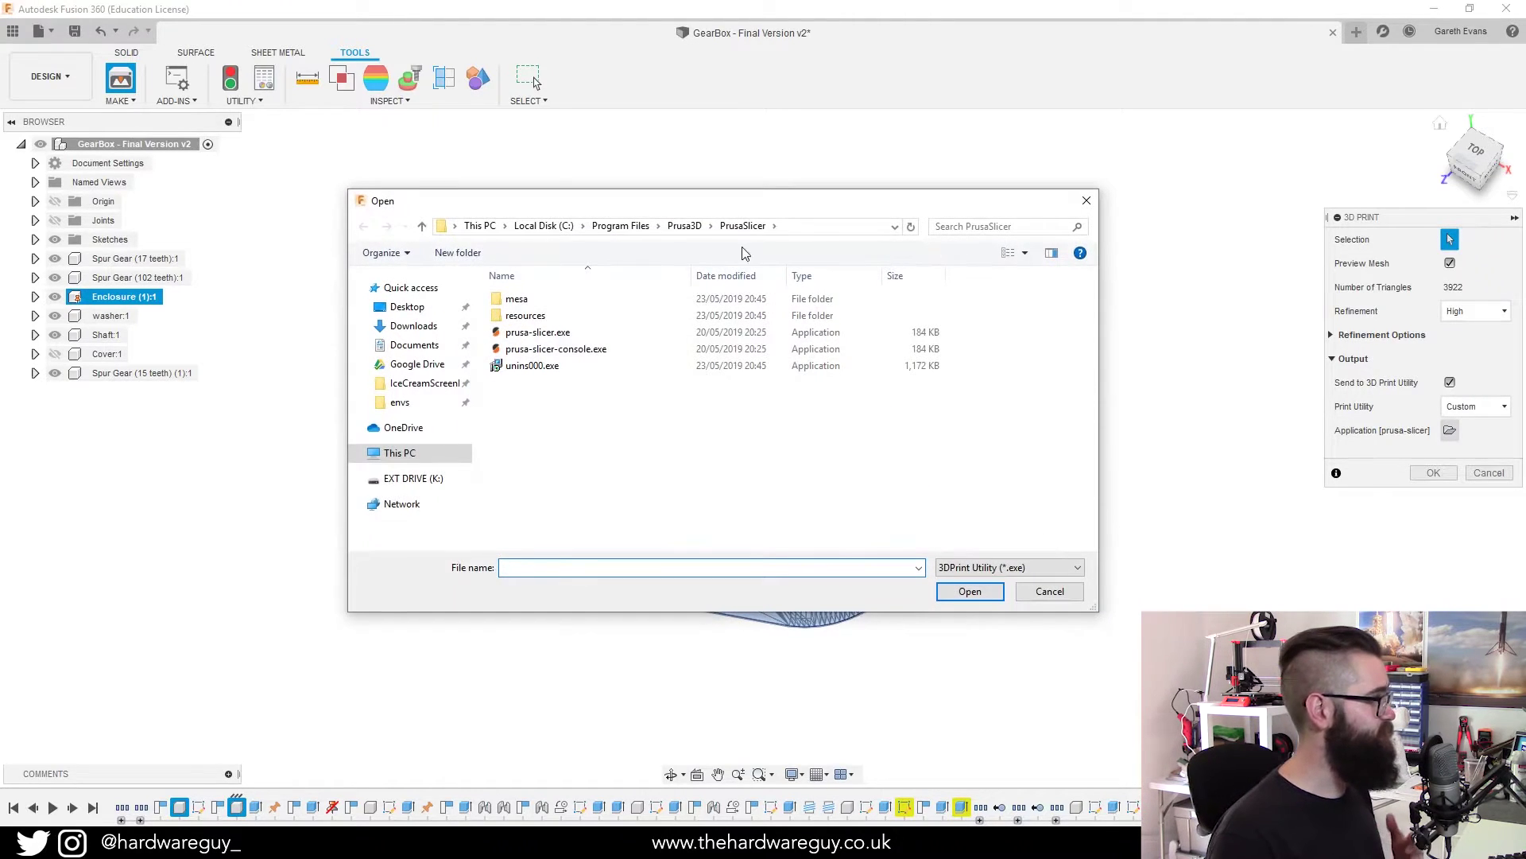
left_click(543, 226)
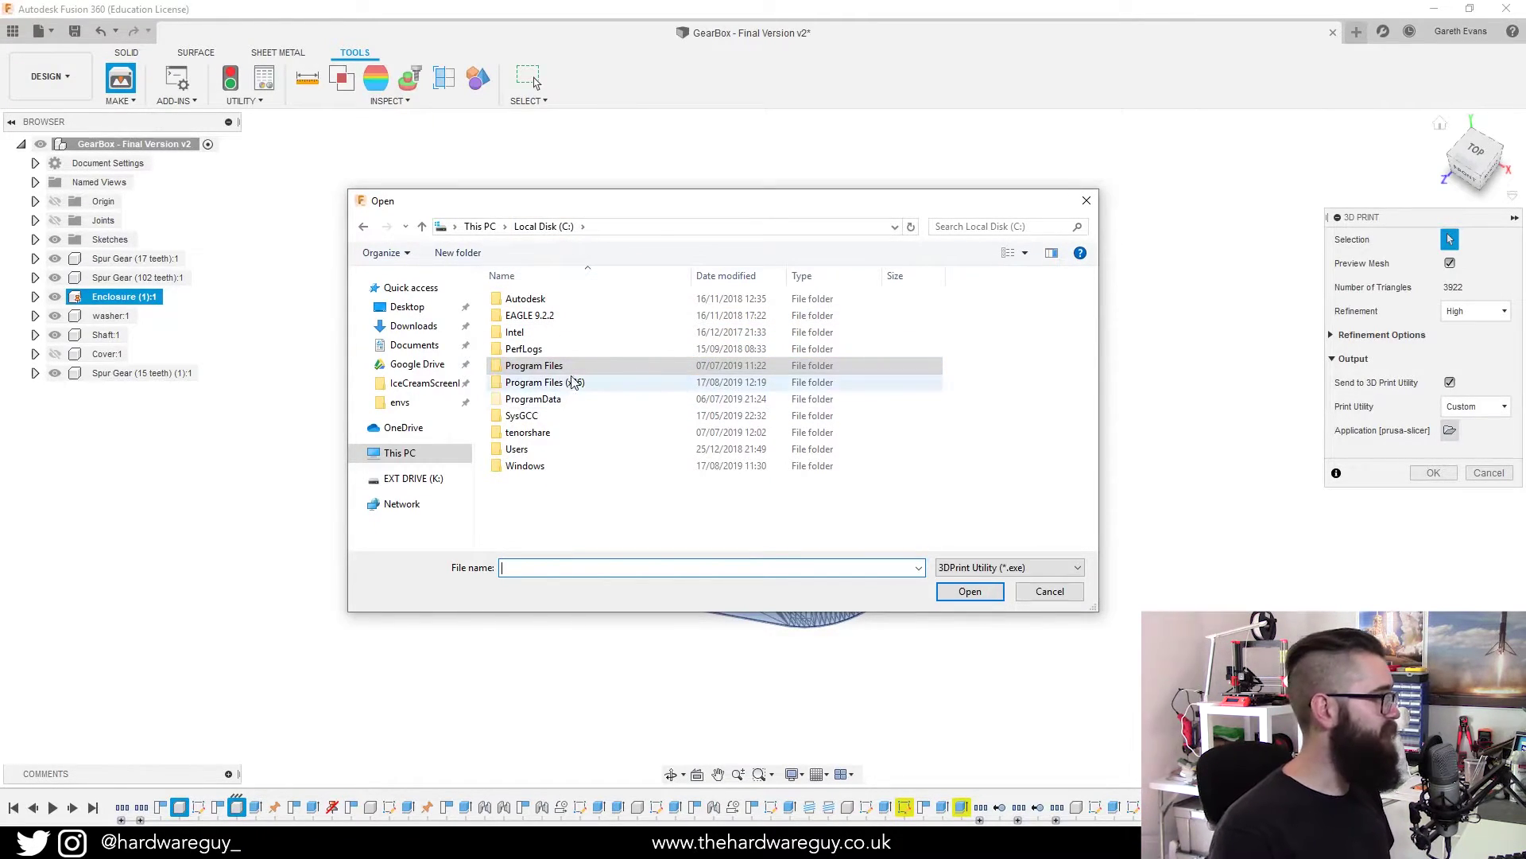
double_click(576, 372)
scroll(628, 413, "down", 8)
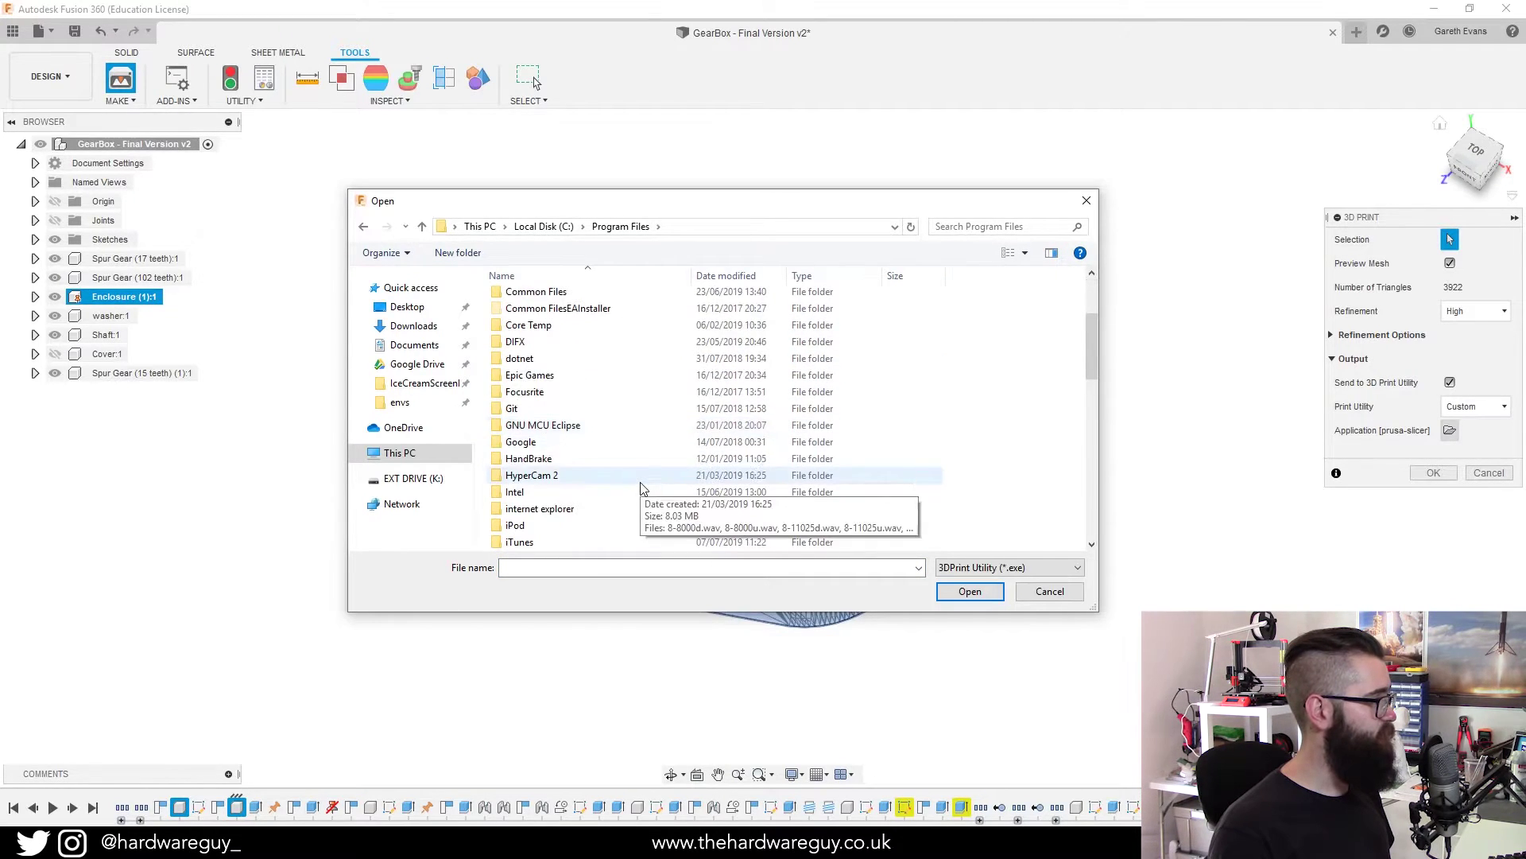
scroll(608, 389, "down", 2)
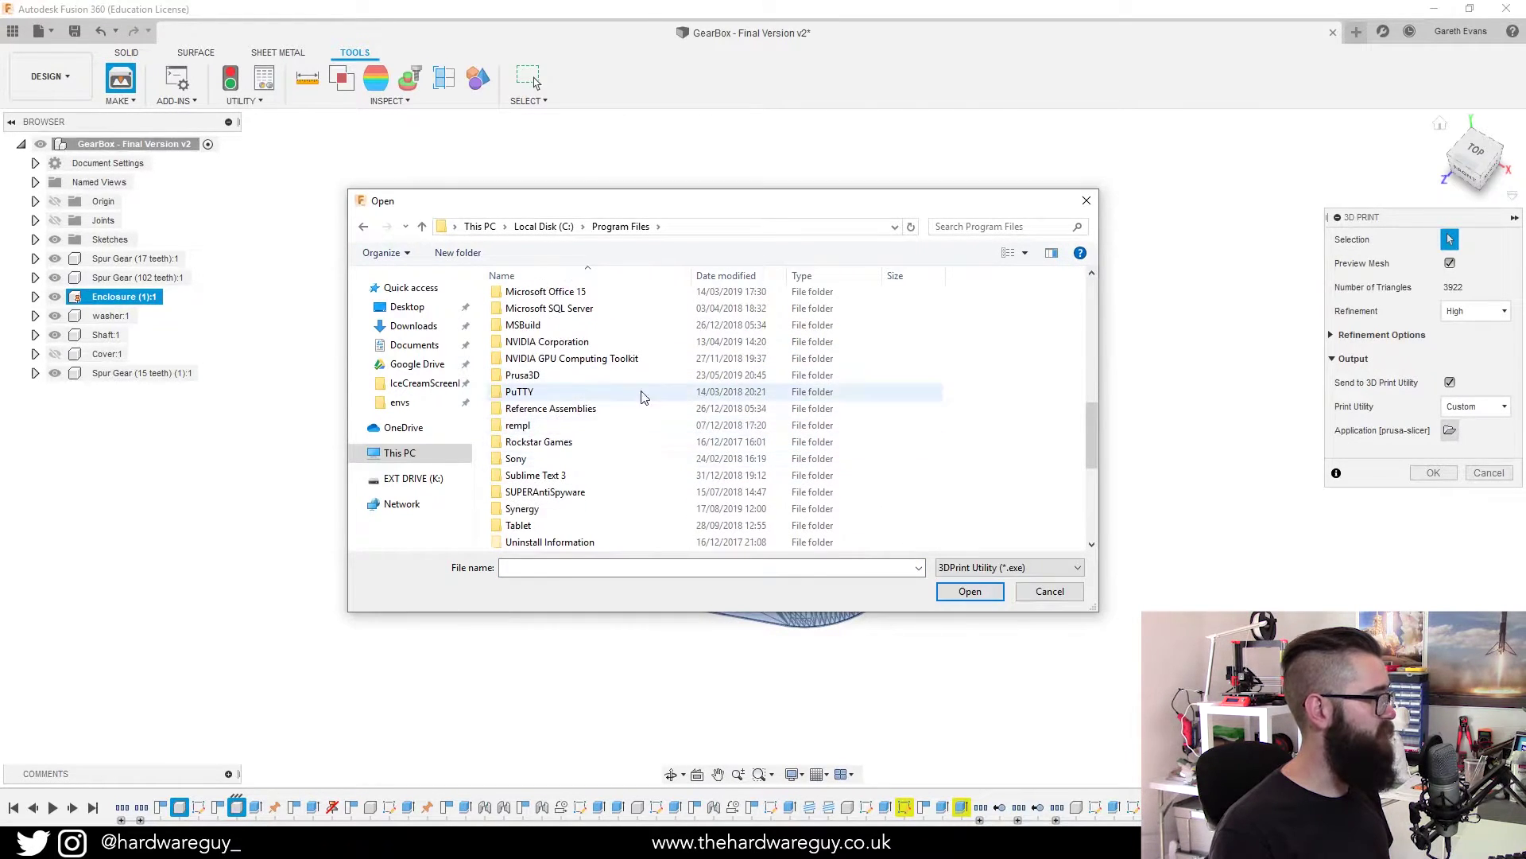
double_click(593, 381)
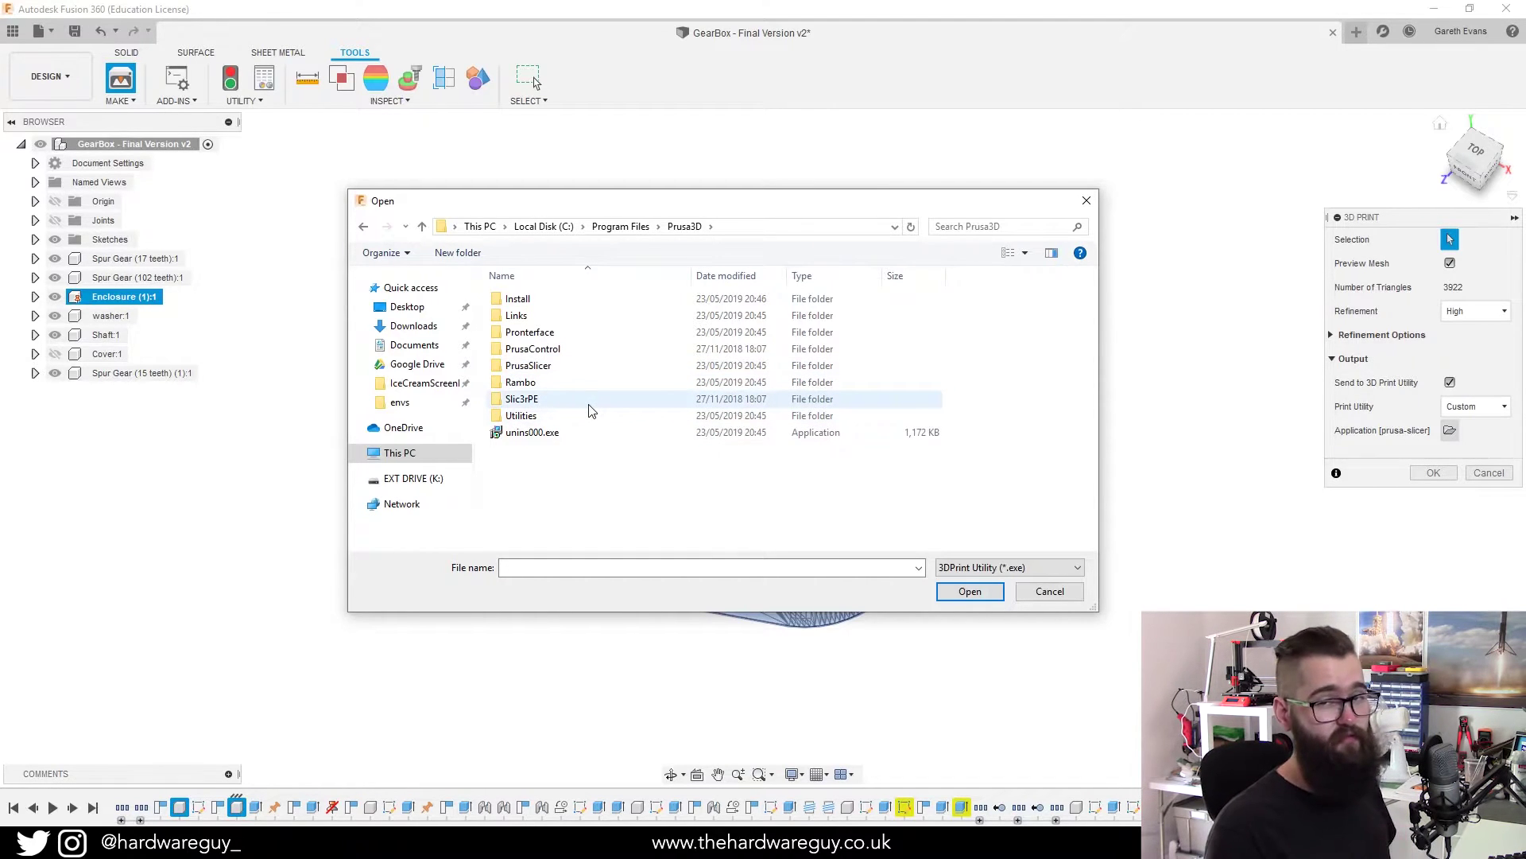
left_click(600, 368)
double_click(600, 368)
left_click(601, 333)
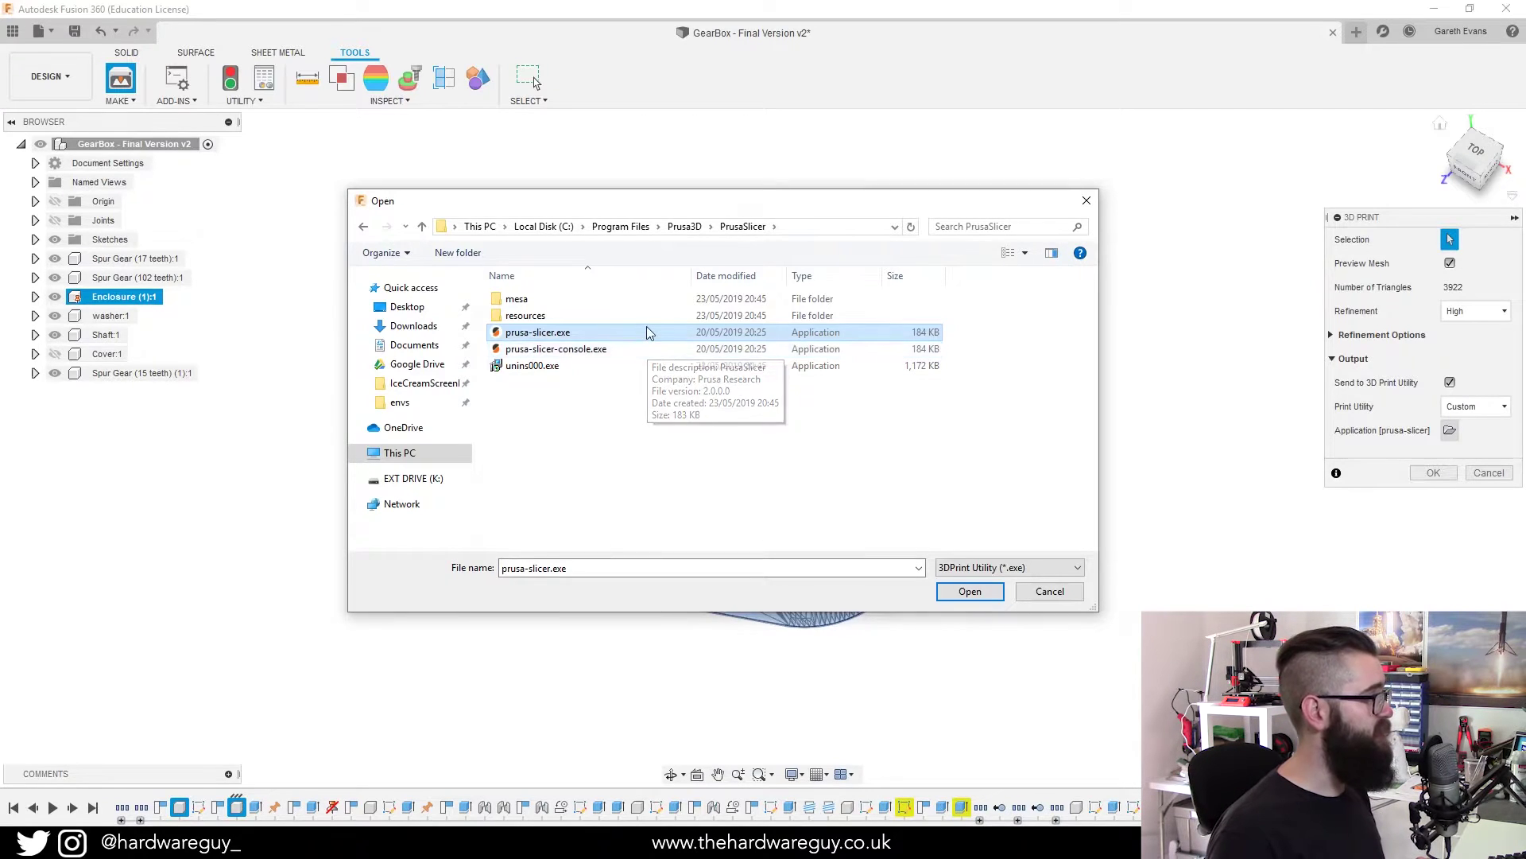
left_click(969, 591)
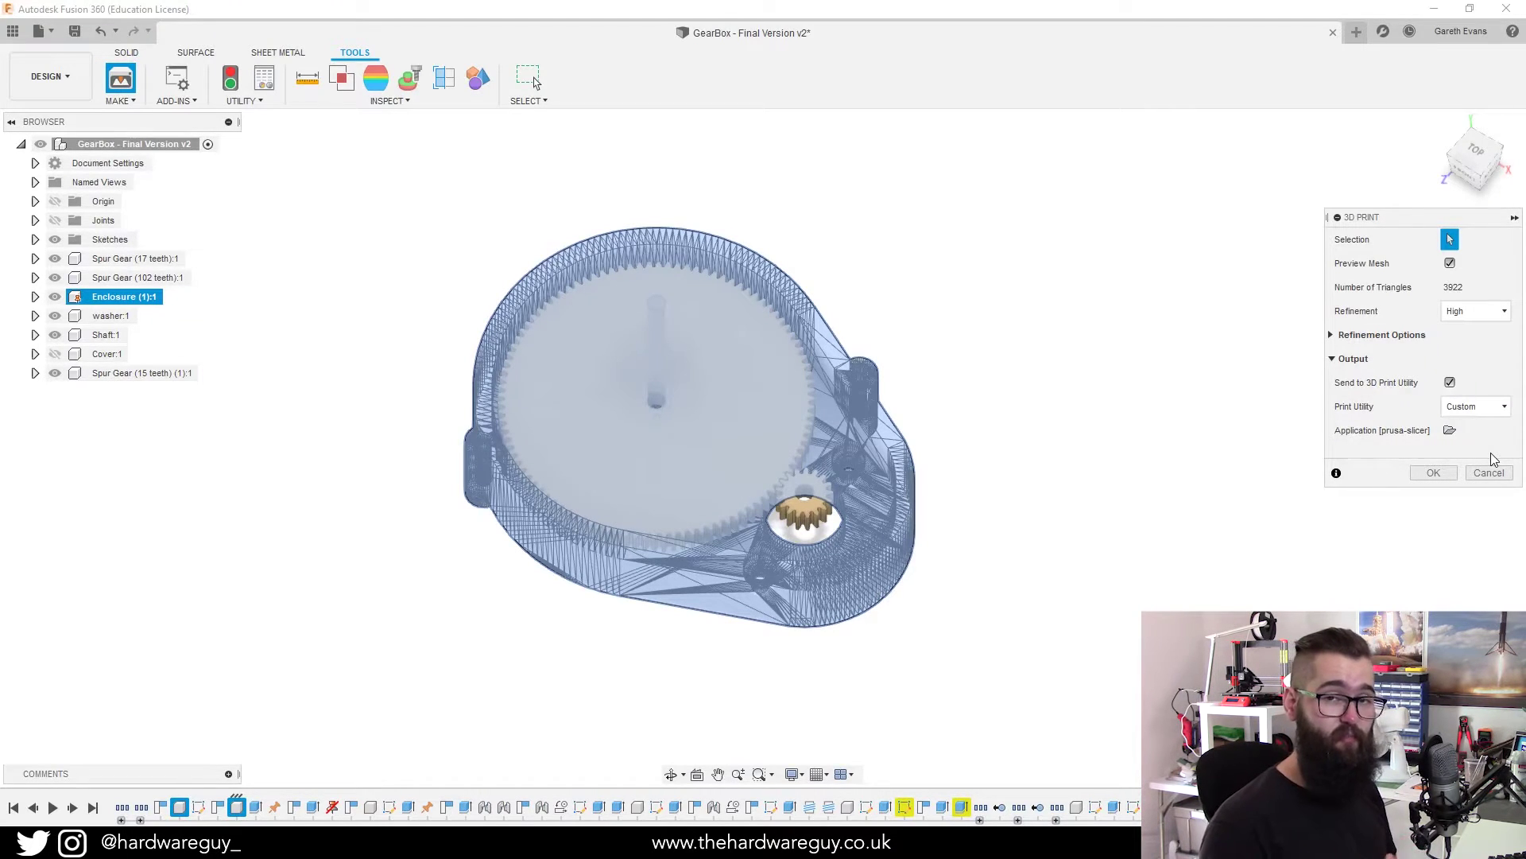
- Send the Enclosure to PrusaSlicer, lay it flat with Place on Face, and restore iso view
left_click(1433, 472)
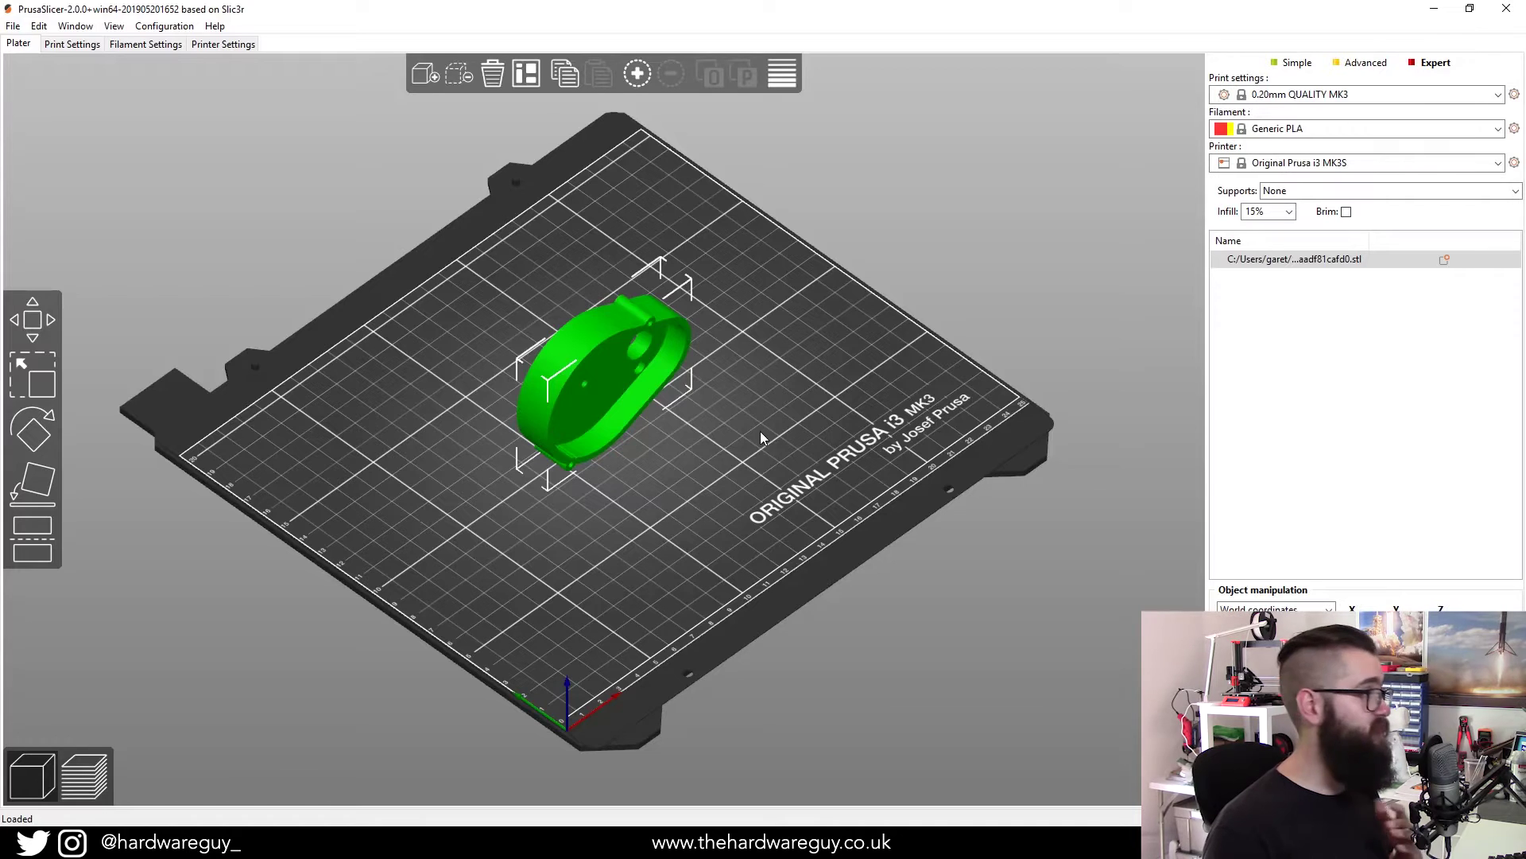
left_click_drag(698, 526, 683, 406)
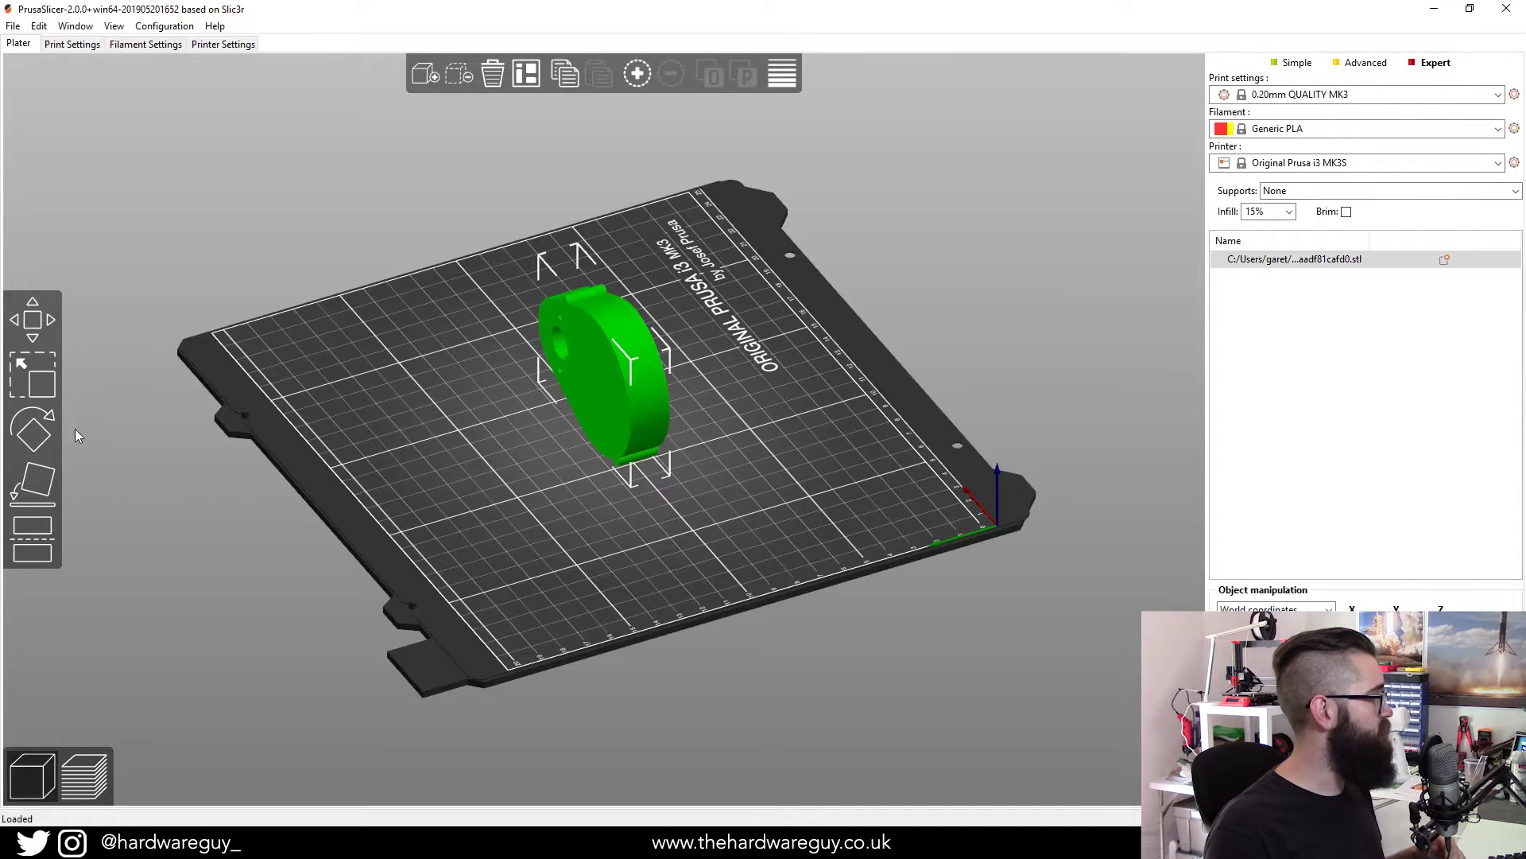
key("f")
left_click(587, 366)
left_click_drag(956, 441, 833, 480)
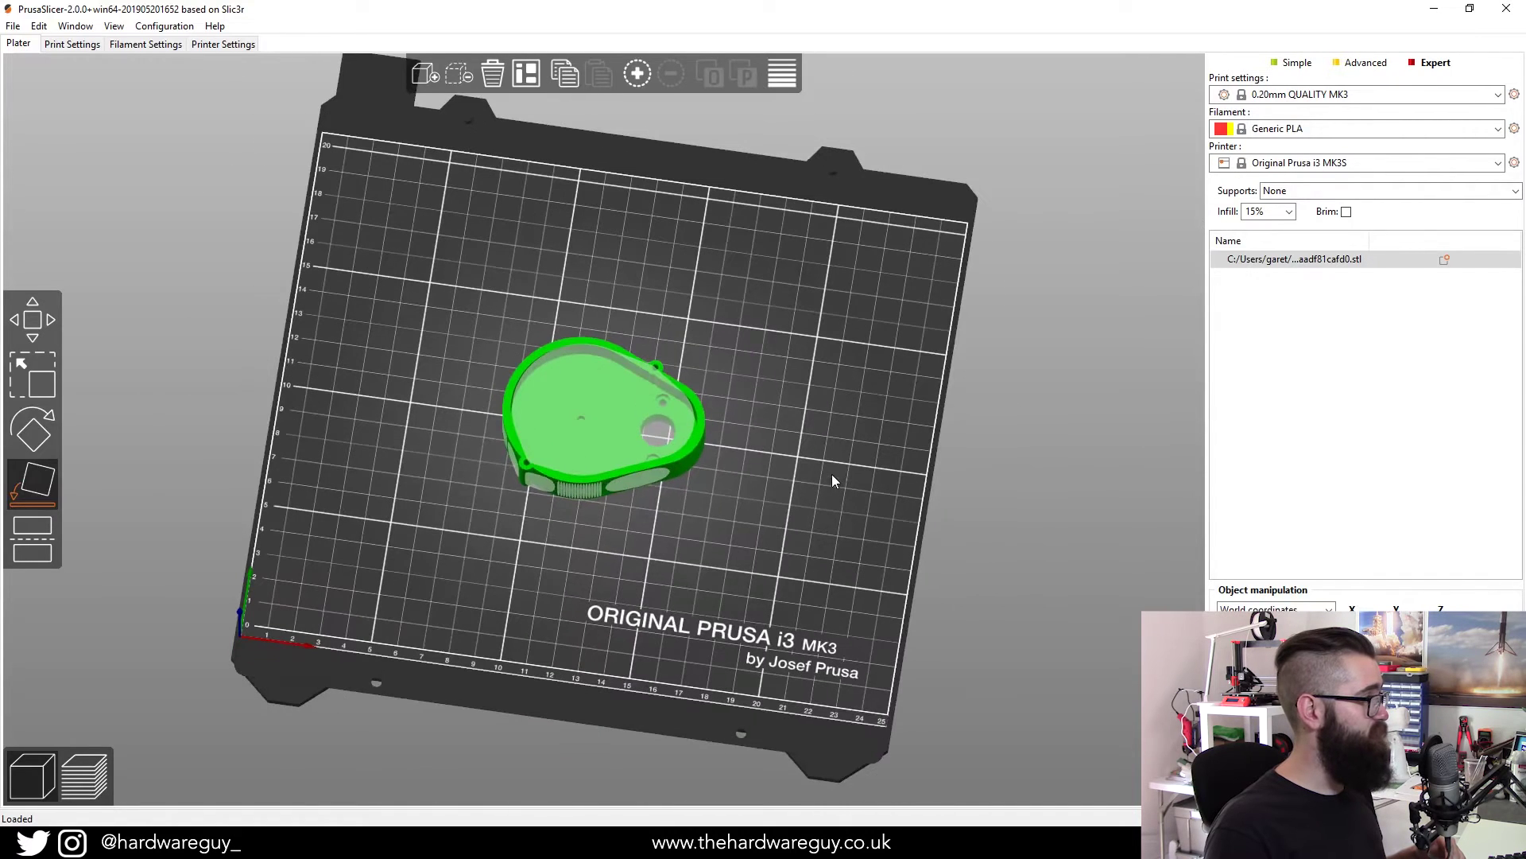
left_click(859, 502)
key("0")
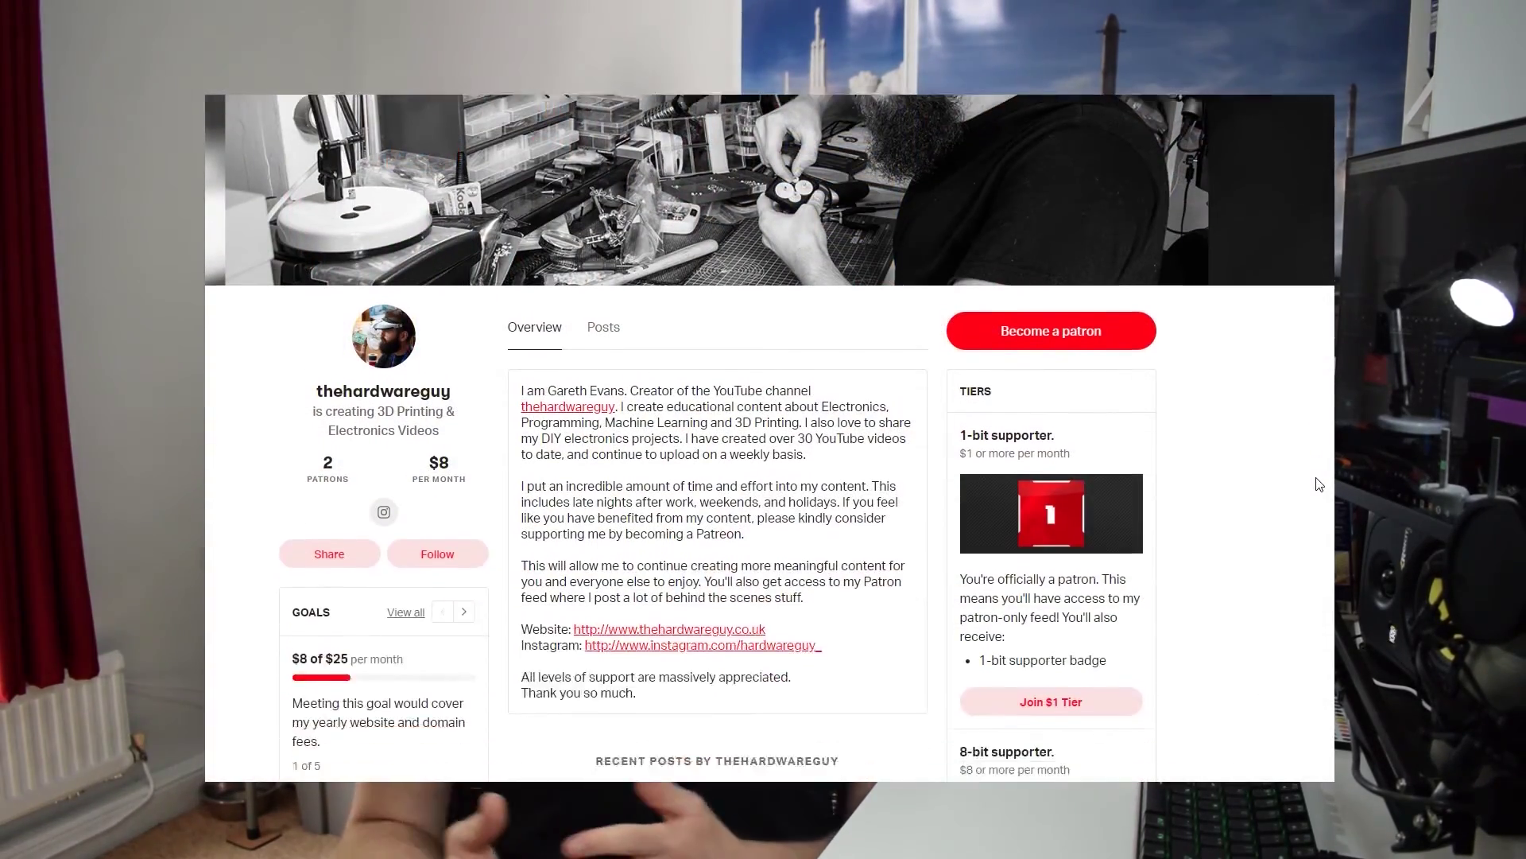
scroll(1320, 484, "down", 10)
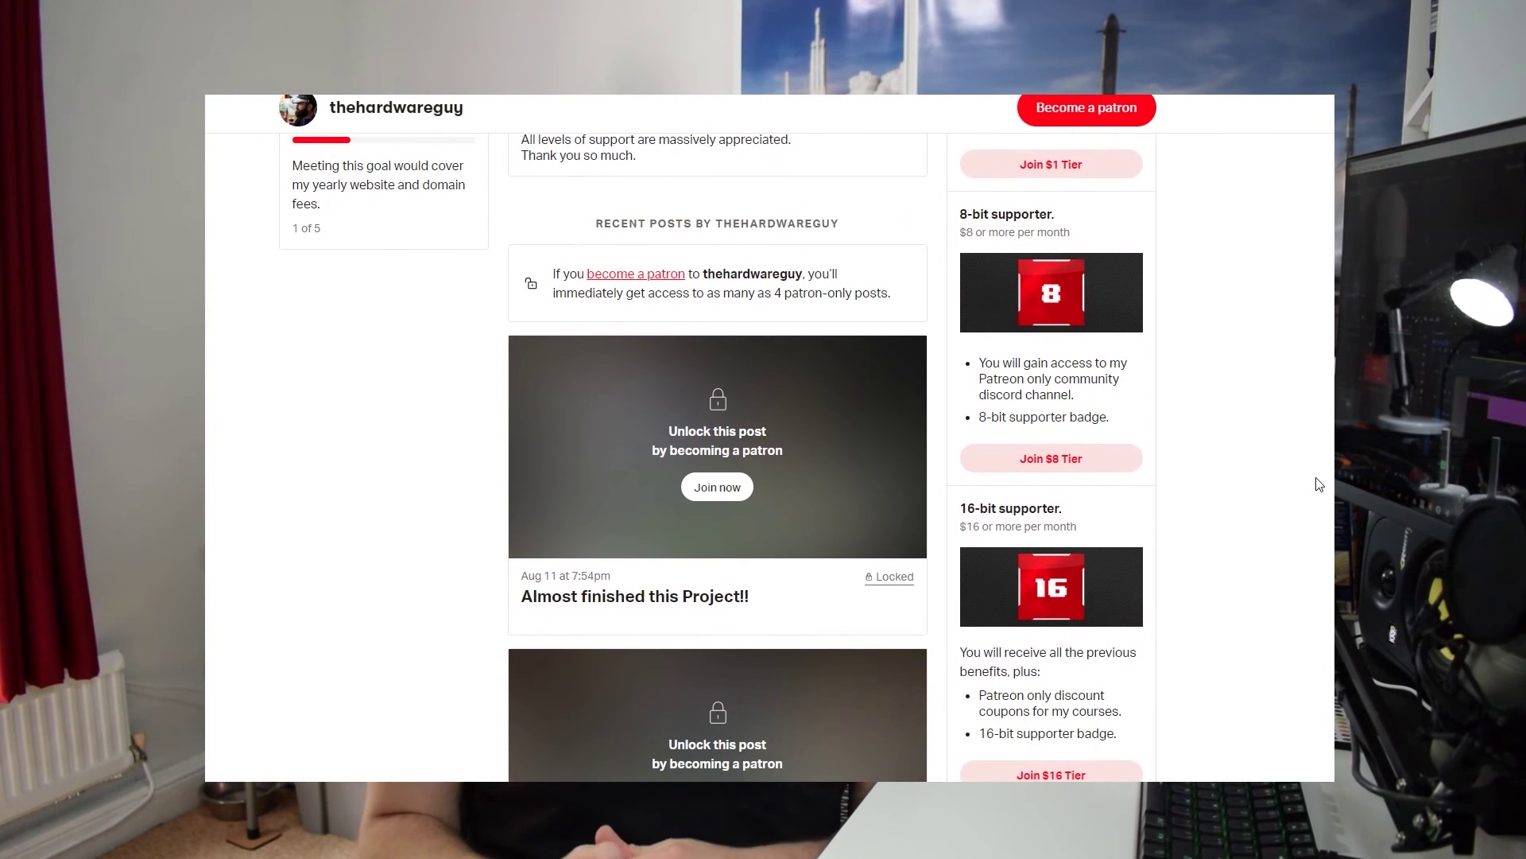
scroll(1319, 485, "down", 10)
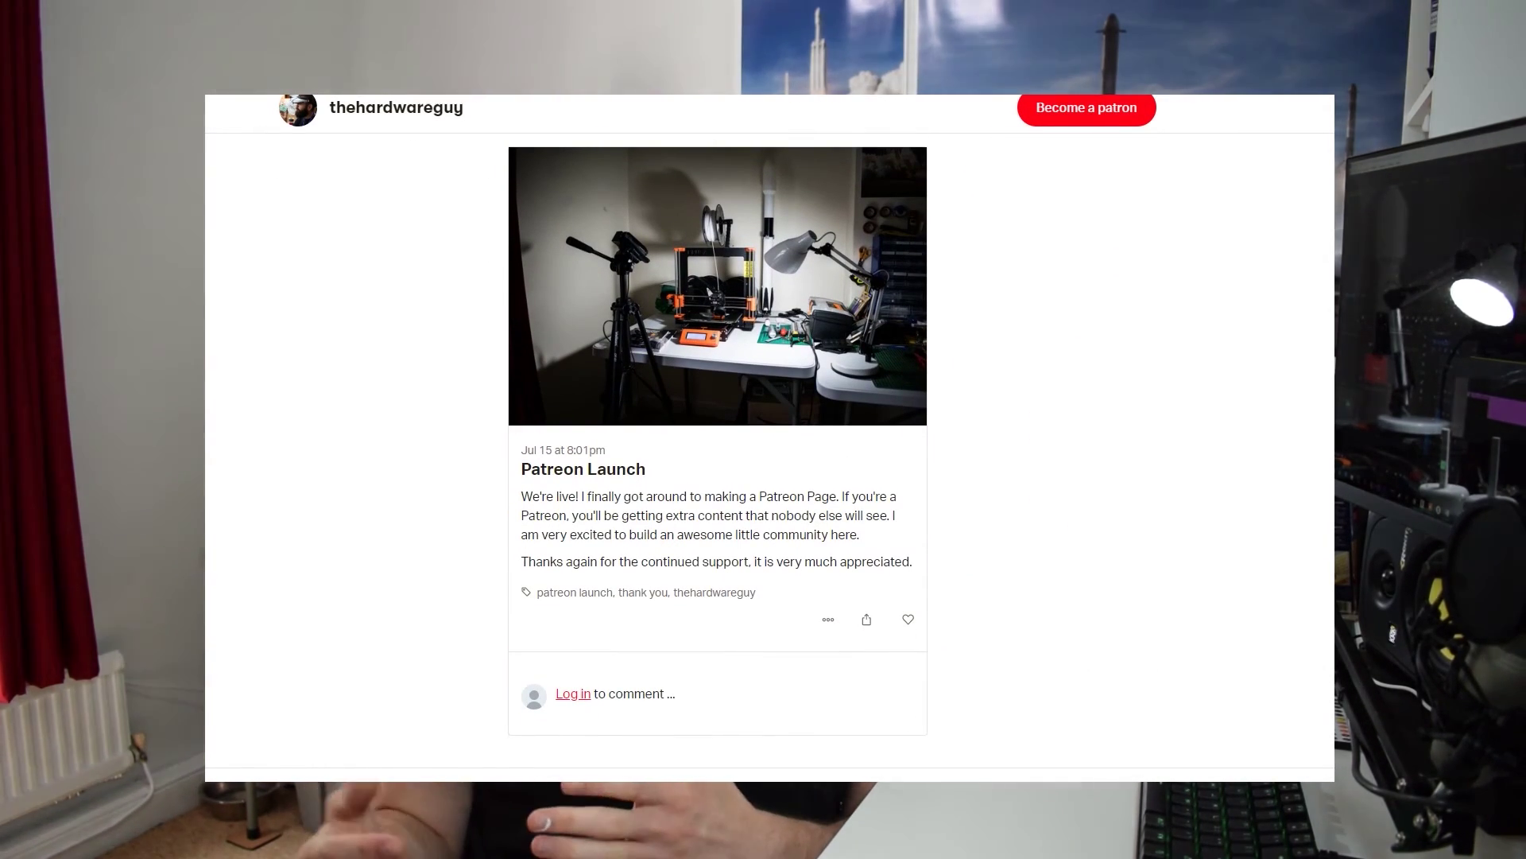
scroll(769, 437, "up", 20)
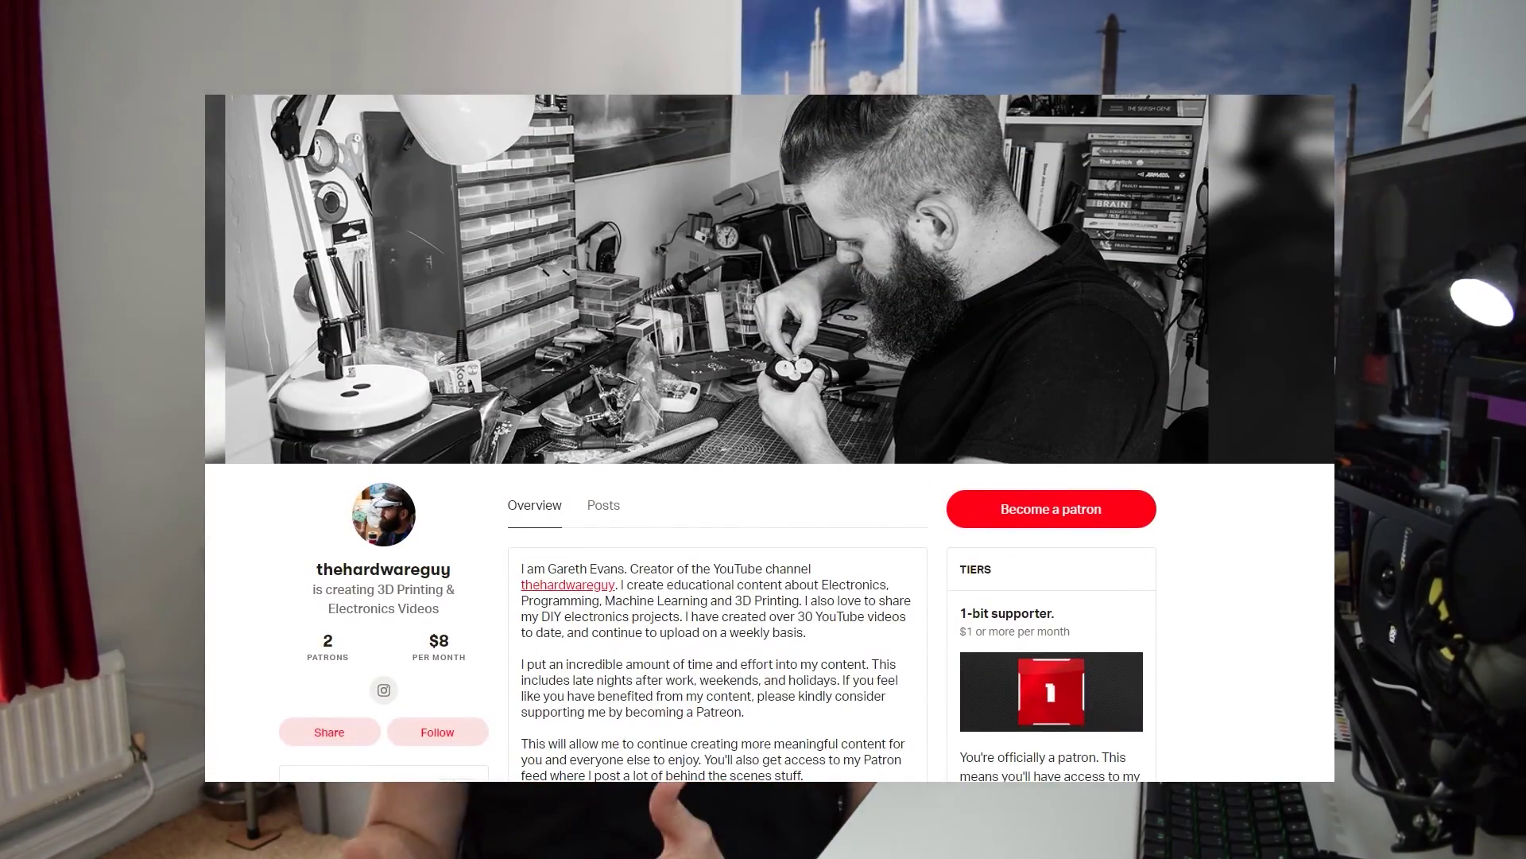